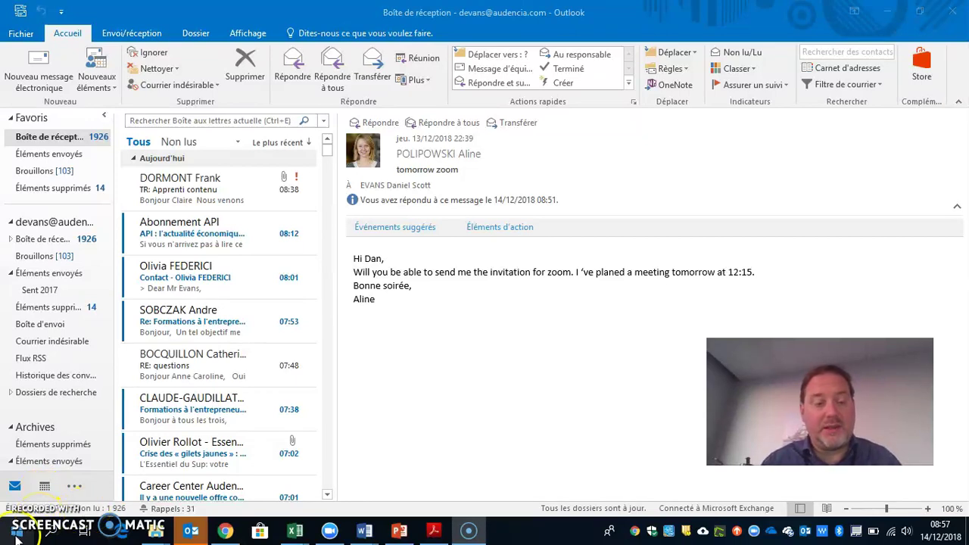
{"action": "left_click", "coordinate": [17, 533]}
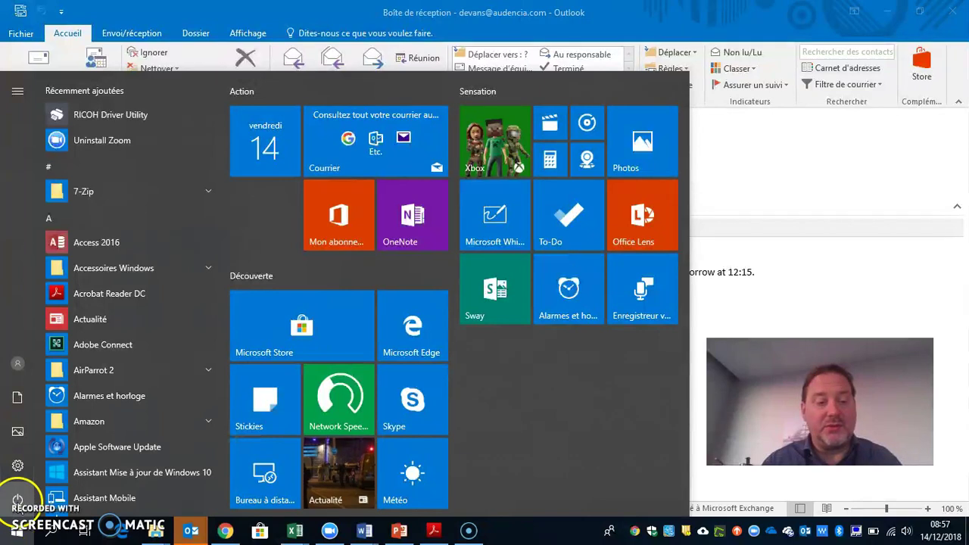
{"action": "left_click", "coordinate": [50, 530]}
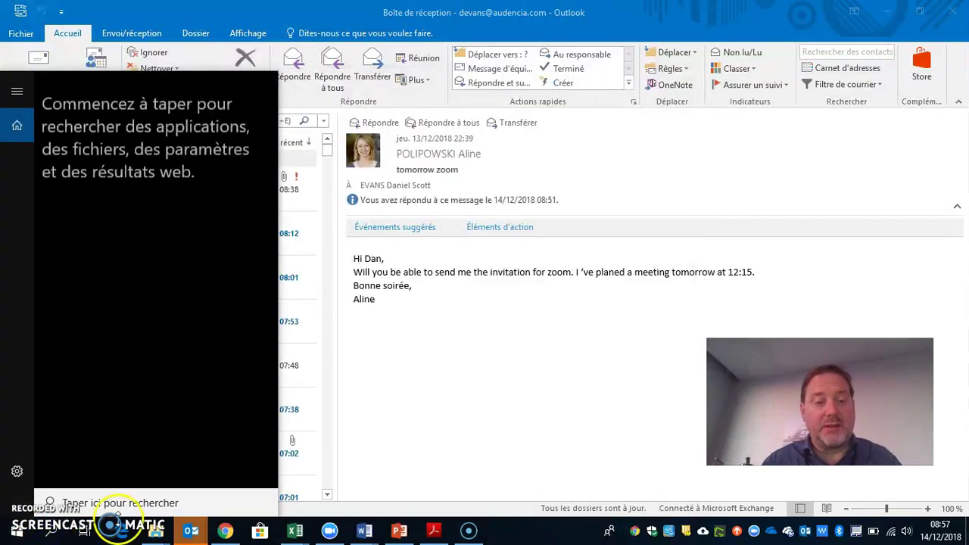
{"action": "type", "text": "zoom"}
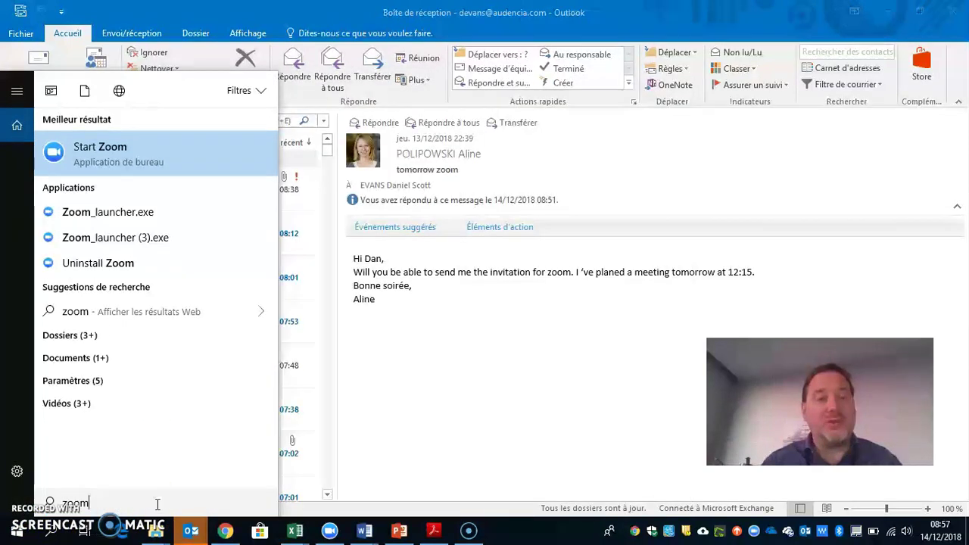
{"action": "left_click", "coordinate": [174, 168]}
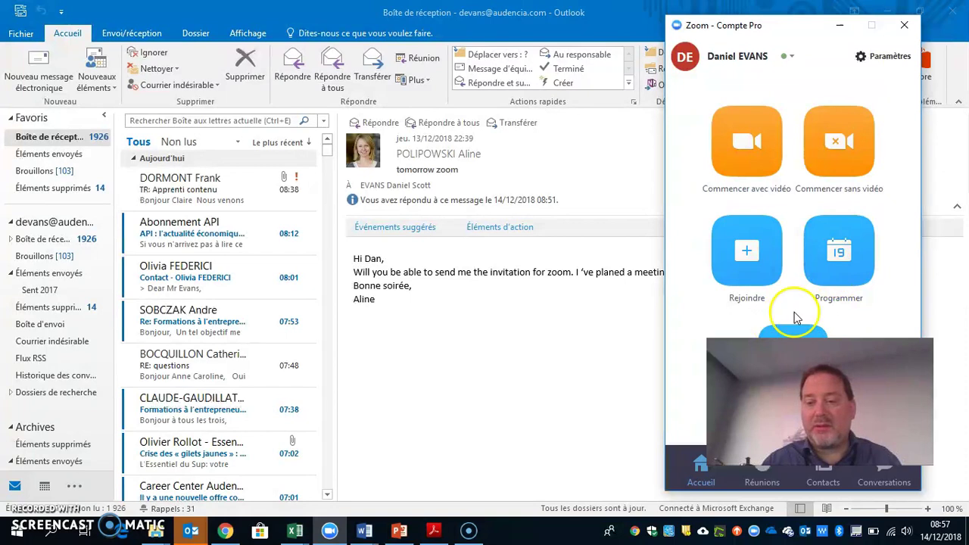
{"action": "left_click_drag", "start_coordinate": [794, 26], "coordinate": [440, 13]}
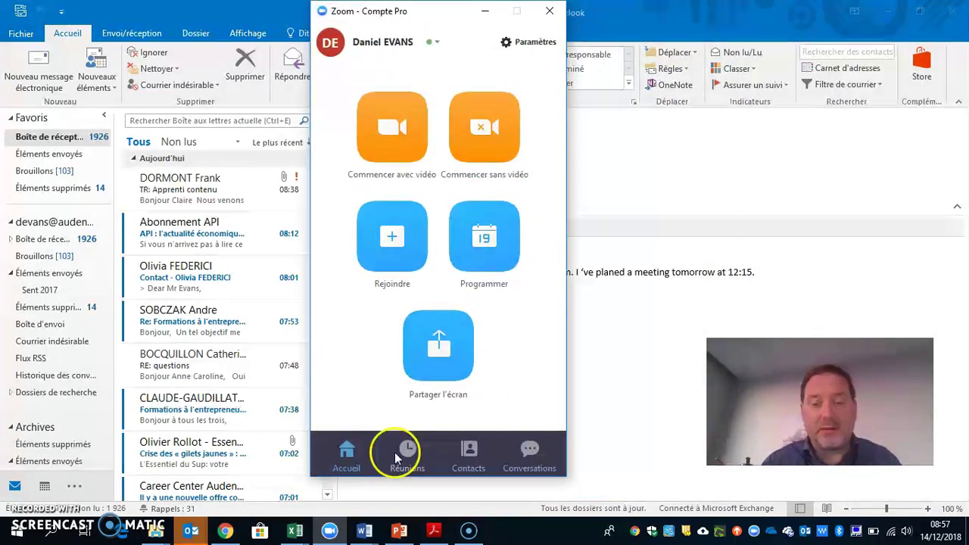
{"action": "left_click", "coordinate": [437, 43]}
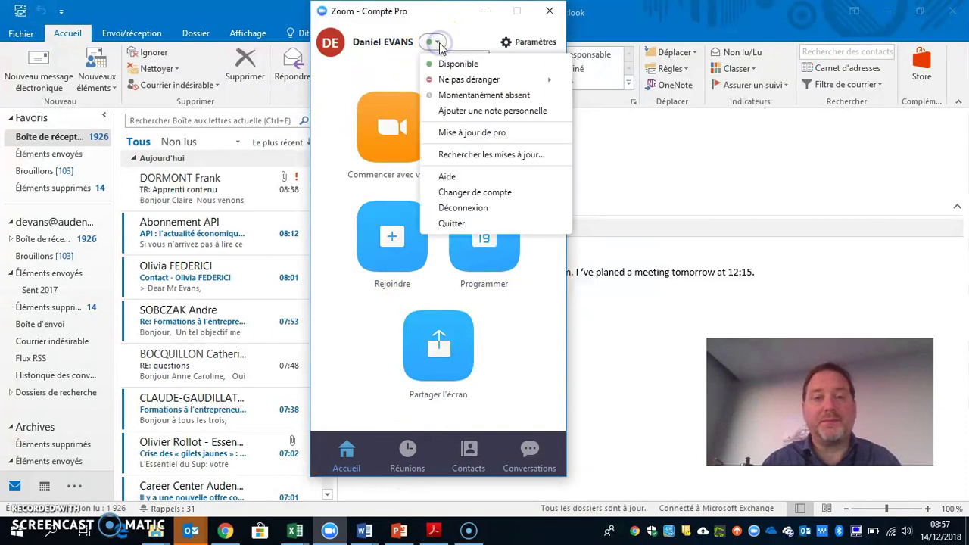
{"action": "left_click", "coordinate": [452, 224]}
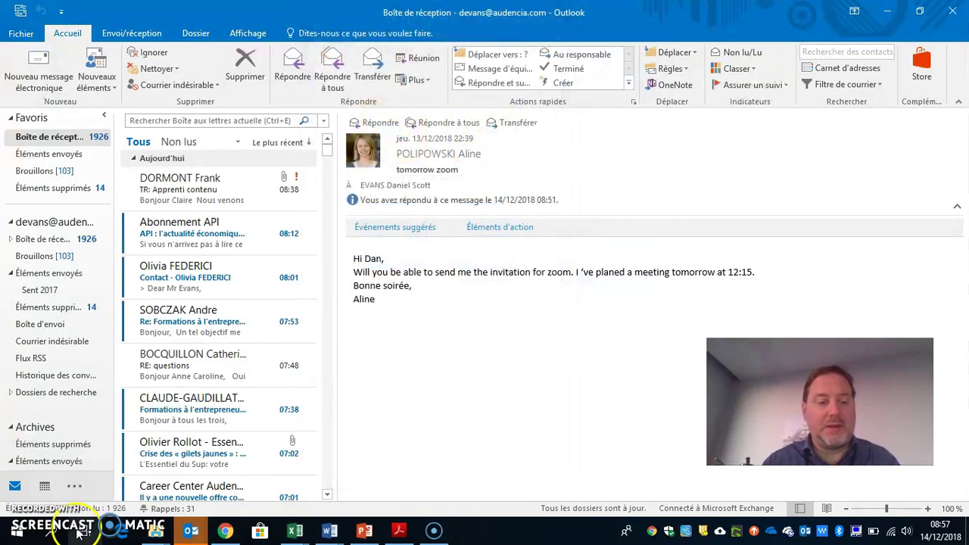
Step: Find the Zoom desktop application with a "zoom" system search, launch it, and move its window clear of the screen edge
{"action": "left_click", "coordinate": [50, 531]}
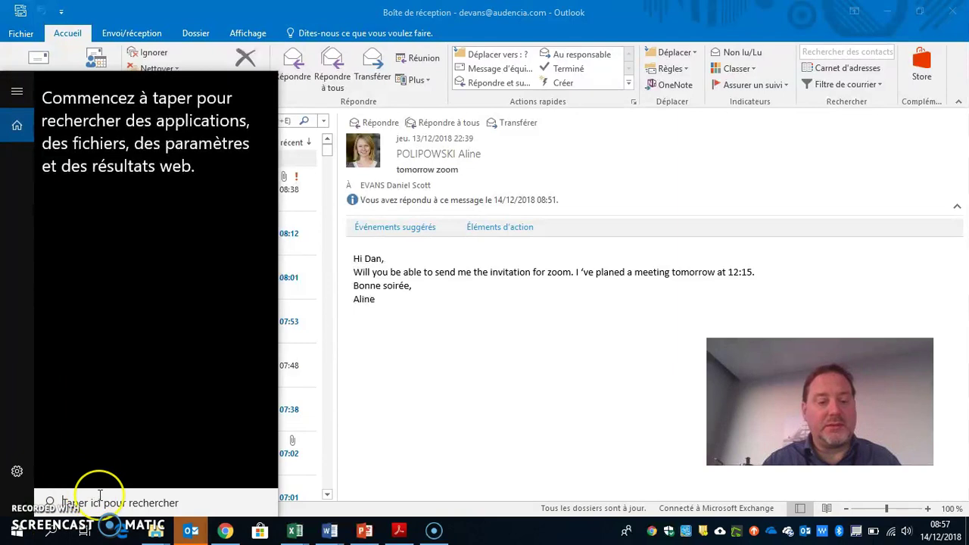
{"action": "type", "text": "zoom"}
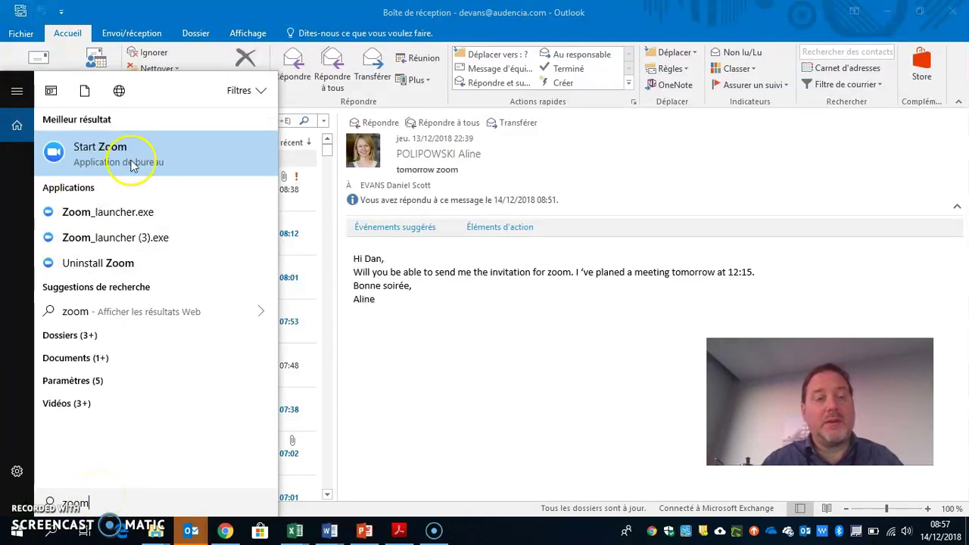
{"action": "left_click", "coordinate": [132, 166]}
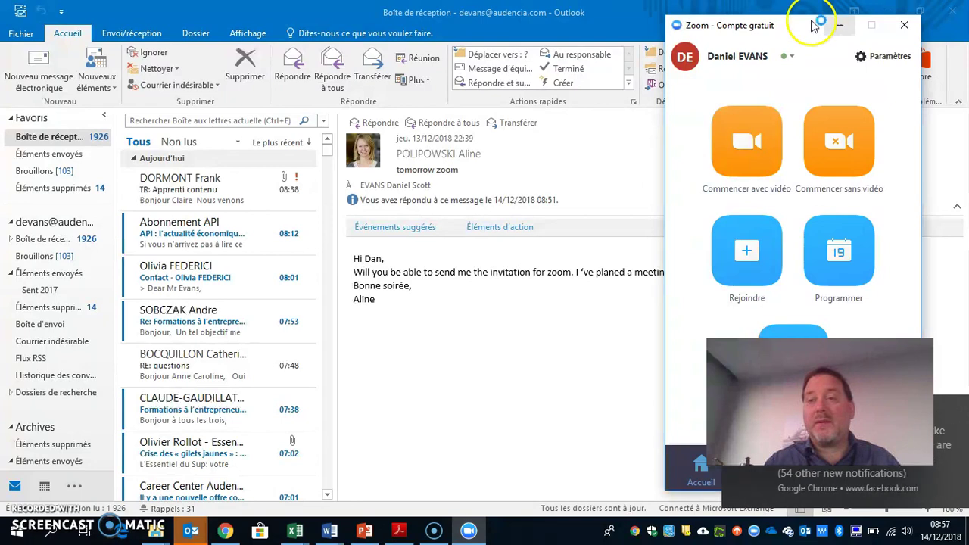
{"action": "left_click_drag", "start_coordinate": [814, 25], "coordinate": [496, 21]}
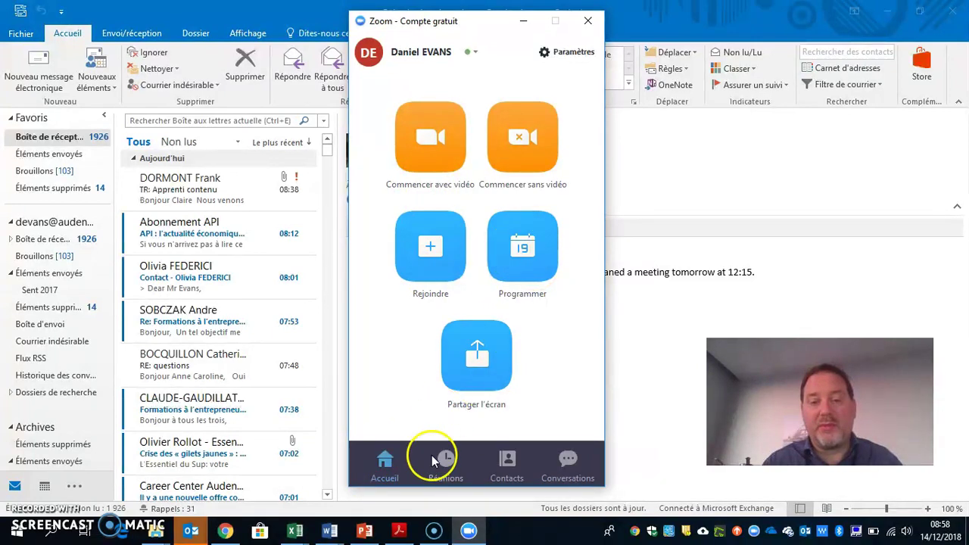
Step: Start scheduling a new meeting with the subject "TEst meeting", starting at 12:30, with the duration hours set to 3
{"action": "left_click", "coordinate": [524, 267]}
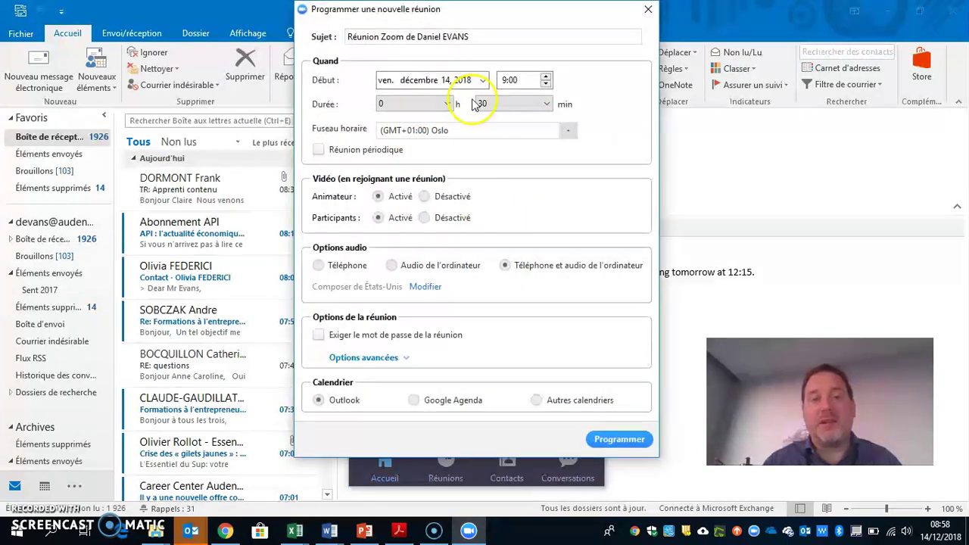
{"action": "left_click_drag", "start_coordinate": [493, 36], "coordinate": [303, 23]}
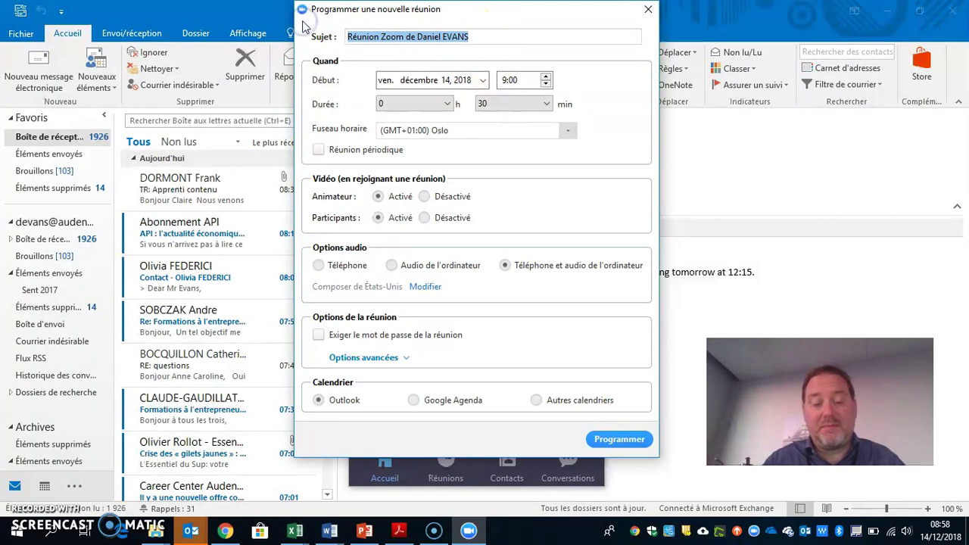
{"action": "type", "text": "TEst meeting"}
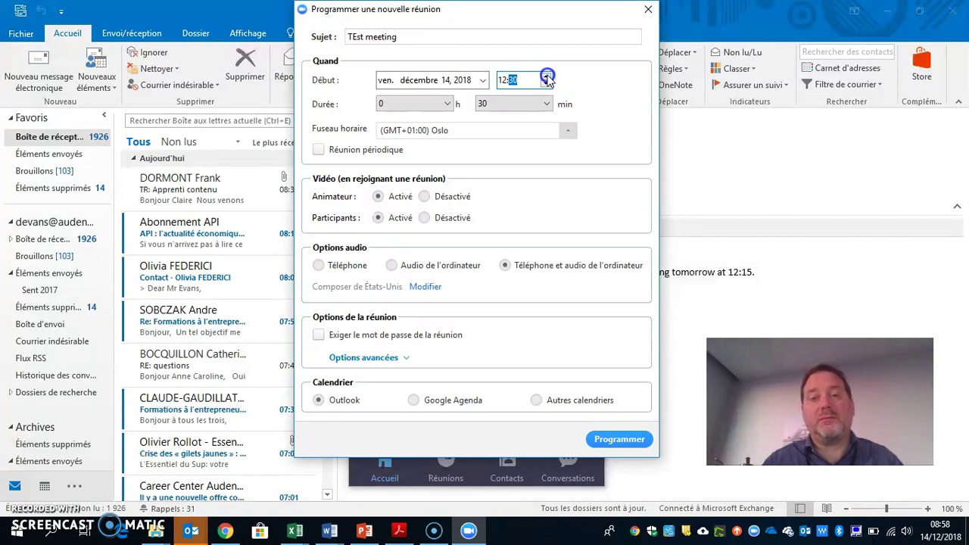
{"action": "left_click", "coordinate": [448, 103]}
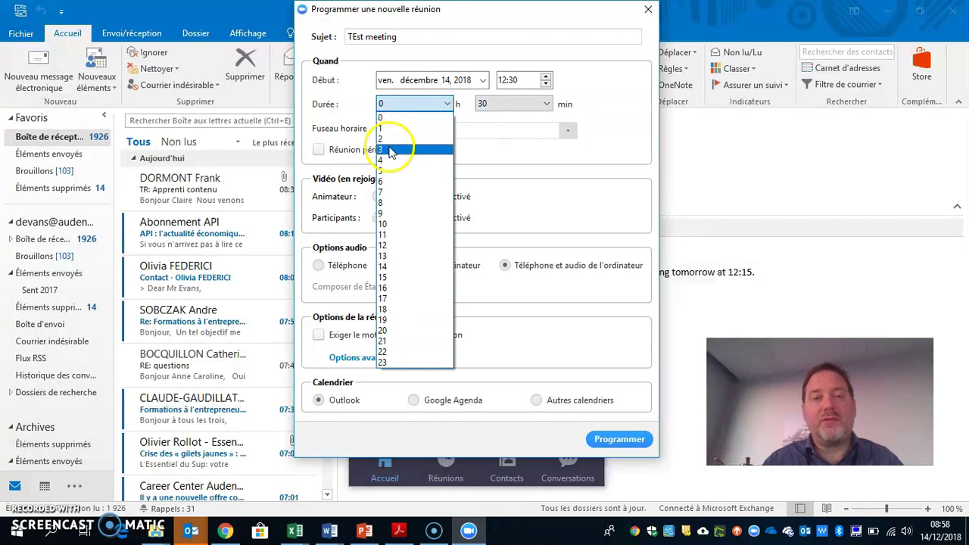
{"action": "left_click", "coordinate": [391, 150]}
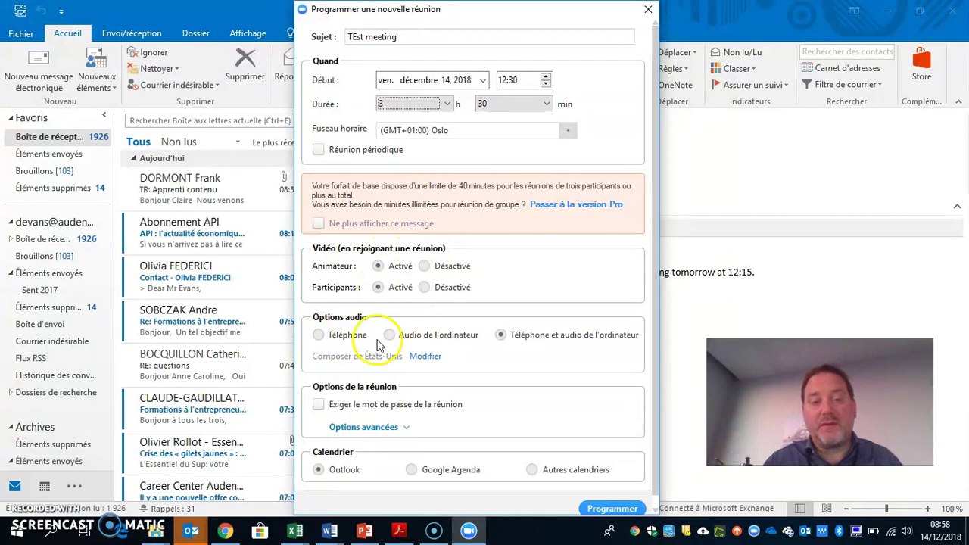
Step: Disable opening the meeting before the host arrives in the advanced options, and schedule the meeting with the Outlook calendar
{"action": "left_click_drag", "start_coordinate": [584, 14], "coordinate": [589, 0]}
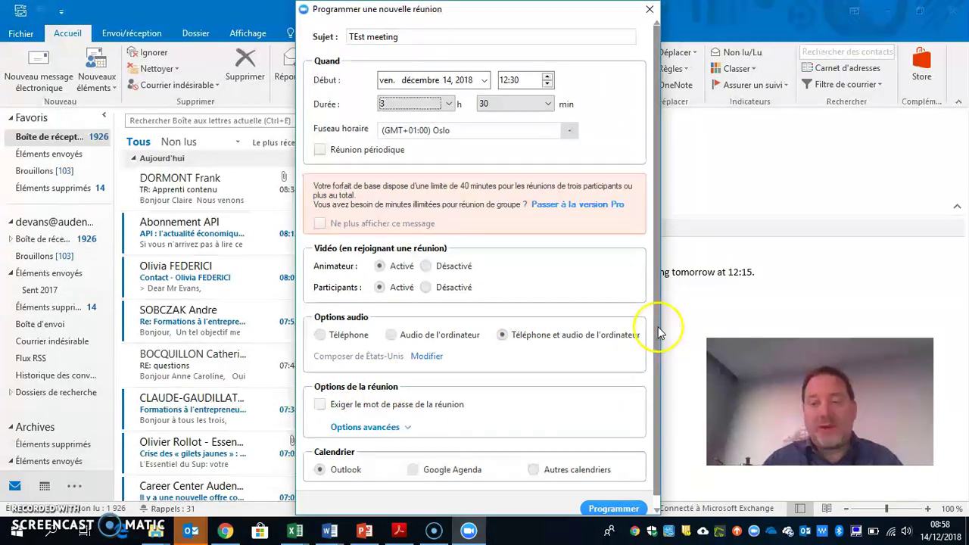
{"action": "scroll", "coordinate": [659, 326], "scroll_direction": "down", "scroll_amount": 1}
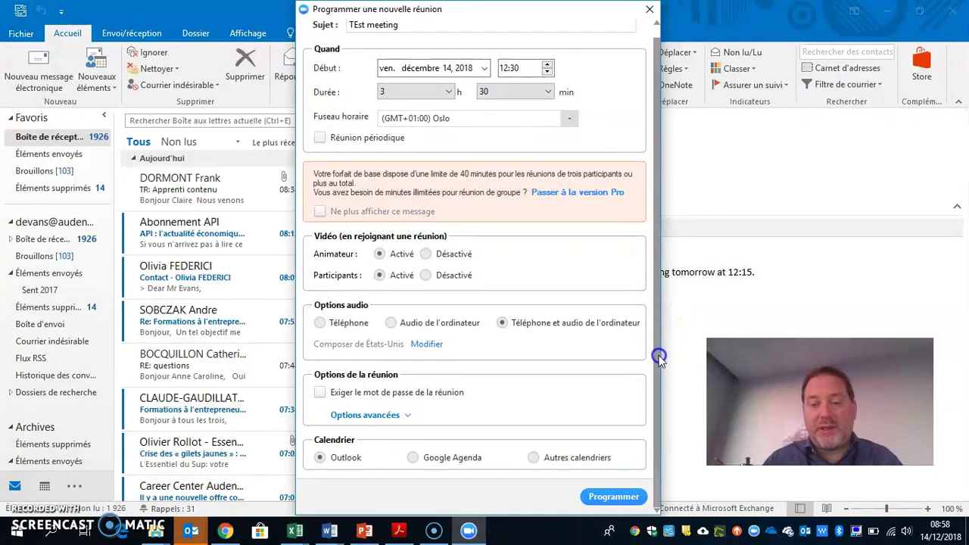
{"action": "left_click", "coordinate": [384, 421]}
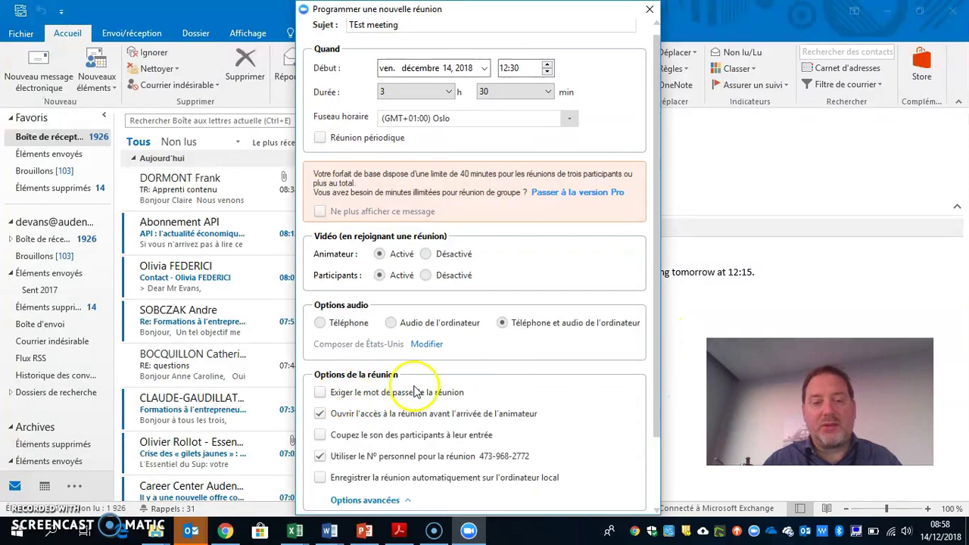
{"action": "left_click", "coordinate": [320, 415]}
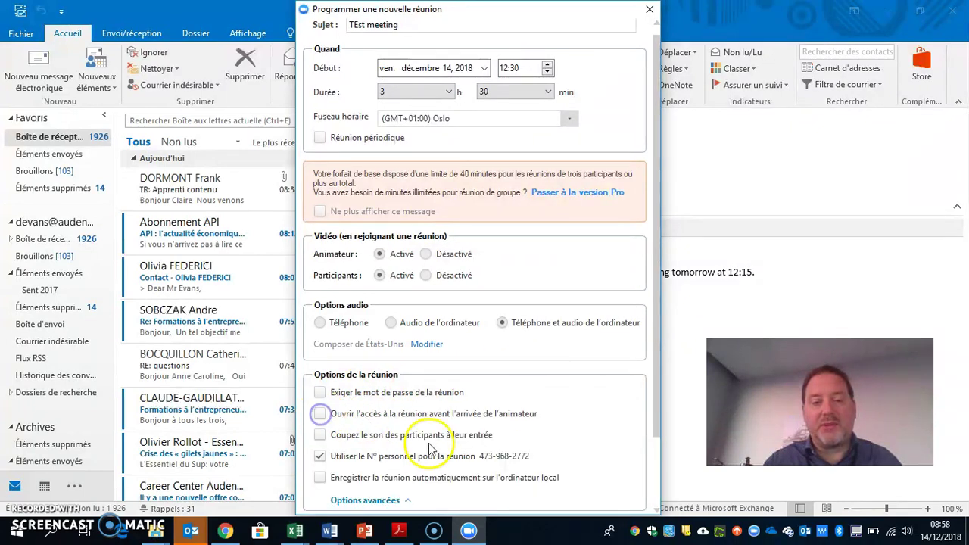
{"action": "left_click_drag", "start_coordinate": [656, 402], "coordinate": [653, 460]}
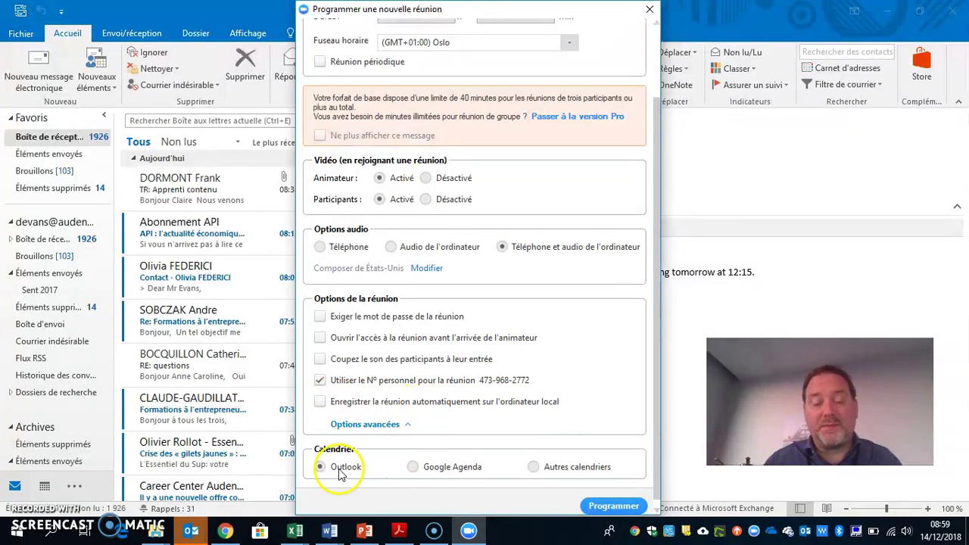
{"action": "left_click", "coordinate": [615, 507]}
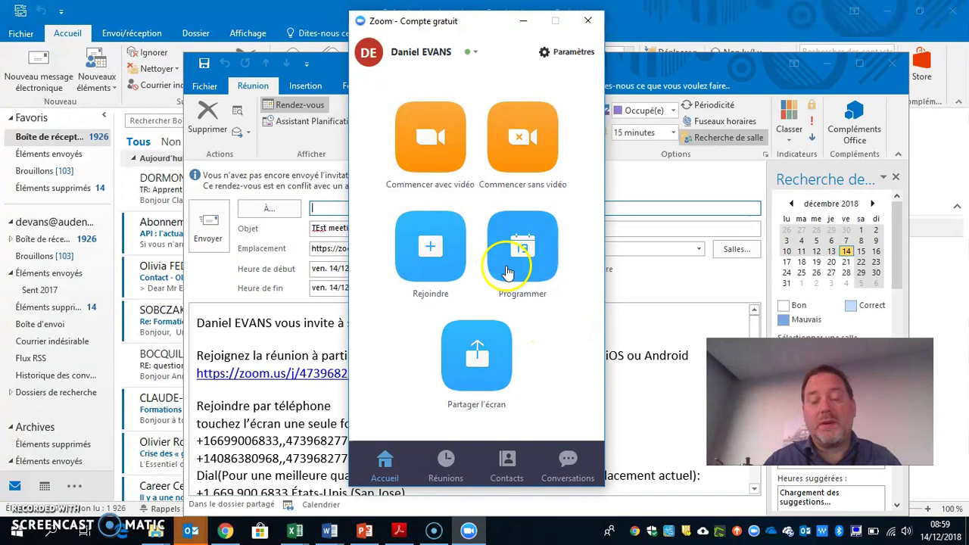
Step: Switch to the "TEst meeting" invitation in Outlook and copy the international numbers link at the end of its body
{"action": "left_click", "coordinate": [190, 531]}
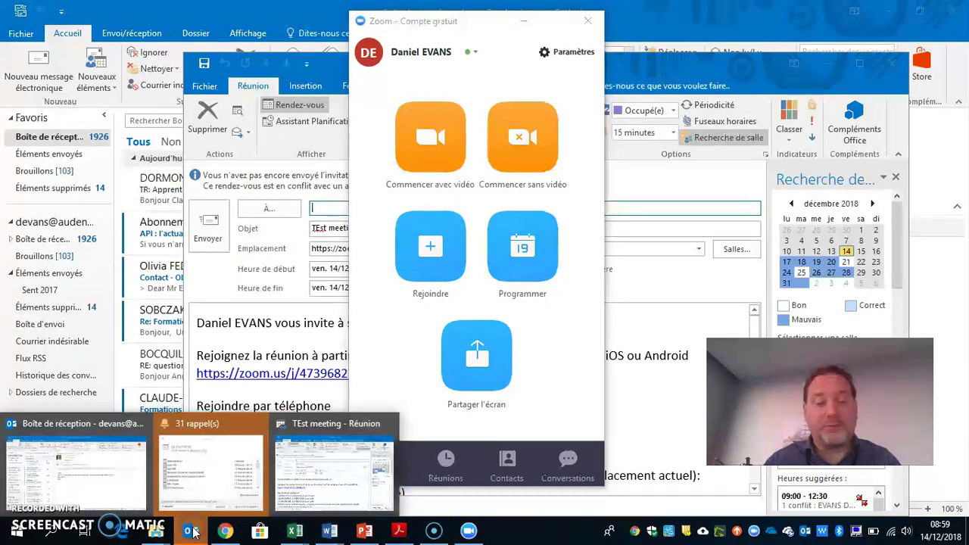
{"action": "left_click", "coordinate": [680, 68]}
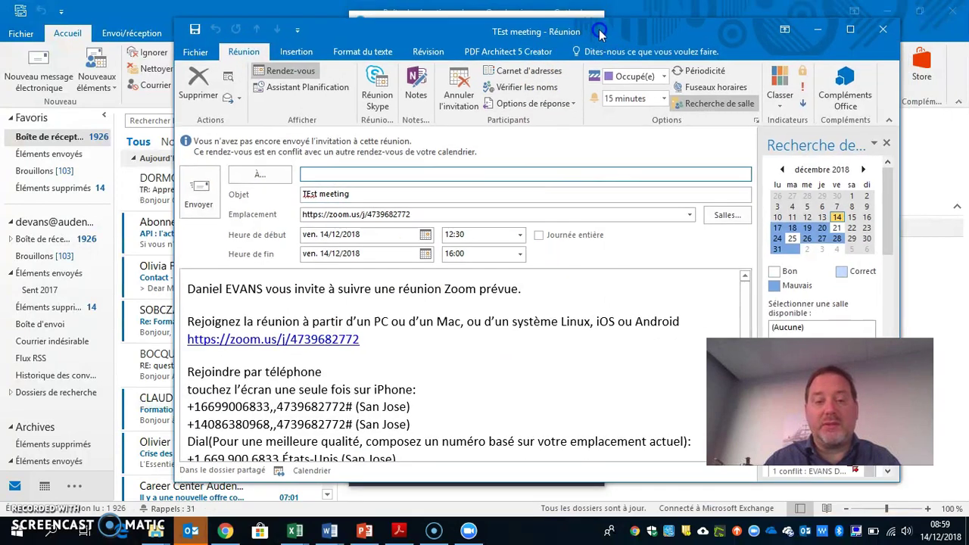
{"action": "left_click_drag", "start_coordinate": [602, 66], "coordinate": [591, 16]}
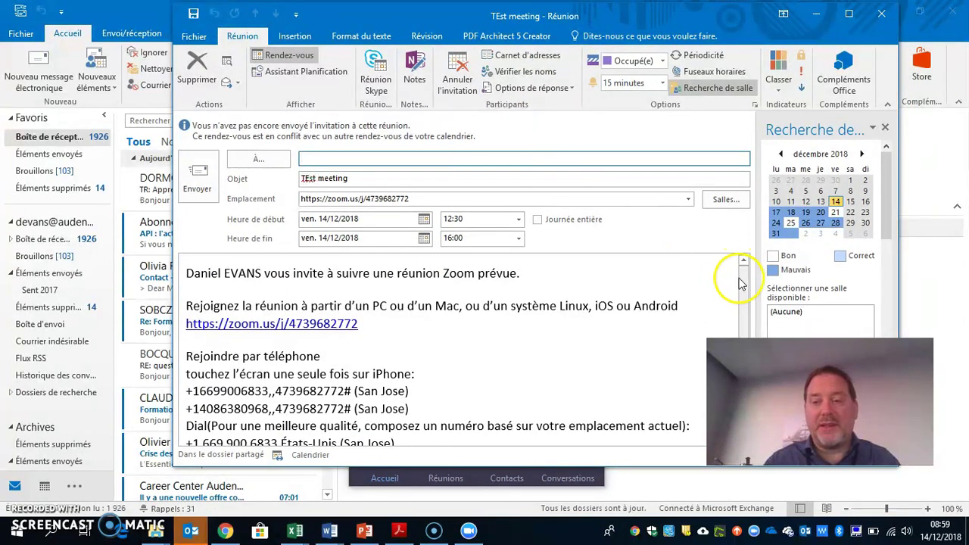
{"action": "scroll", "coordinate": [742, 281], "scroll_direction": "down", "scroll_amount": 3}
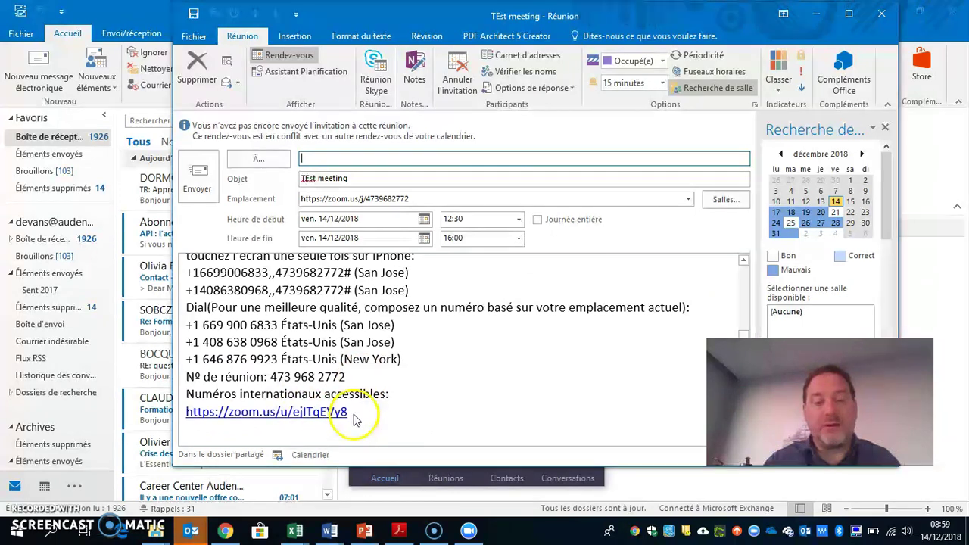
{"action": "left_click_drag", "start_coordinate": [357, 416], "coordinate": [252, 415]}
{"action": "right_click", "coordinate": [213, 418]}
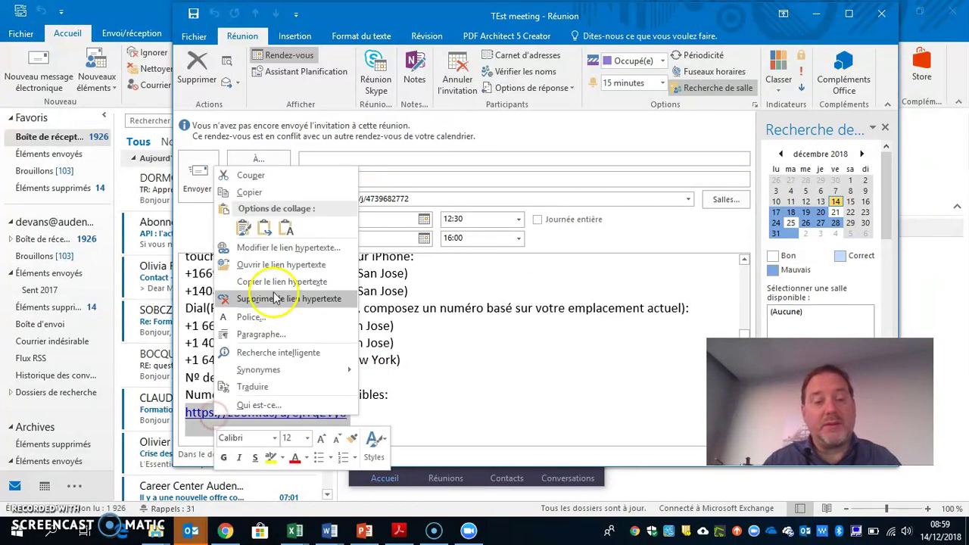
{"action": "left_click", "coordinate": [258, 190]}
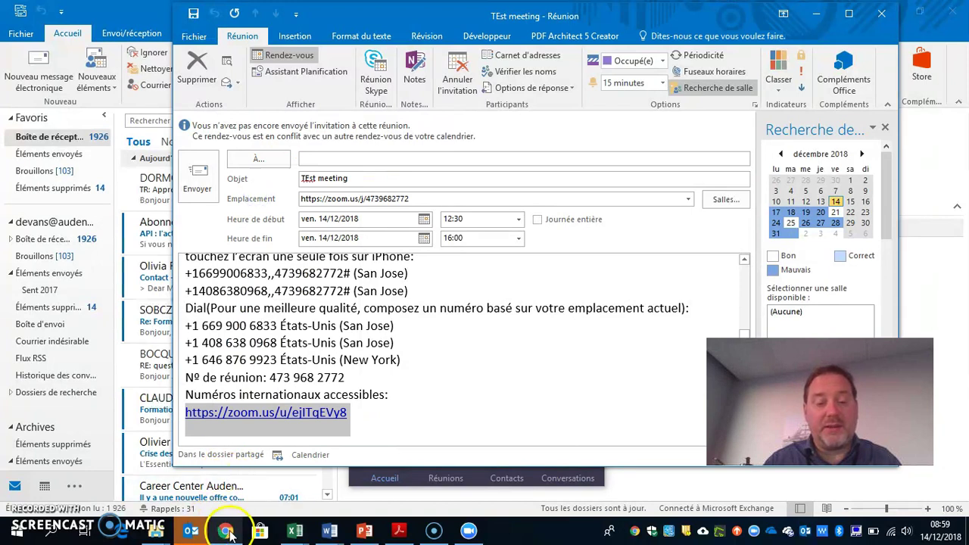
Step: Switch to Chrome and open the copied international numbers link
{"action": "left_click", "coordinate": [225, 531]}
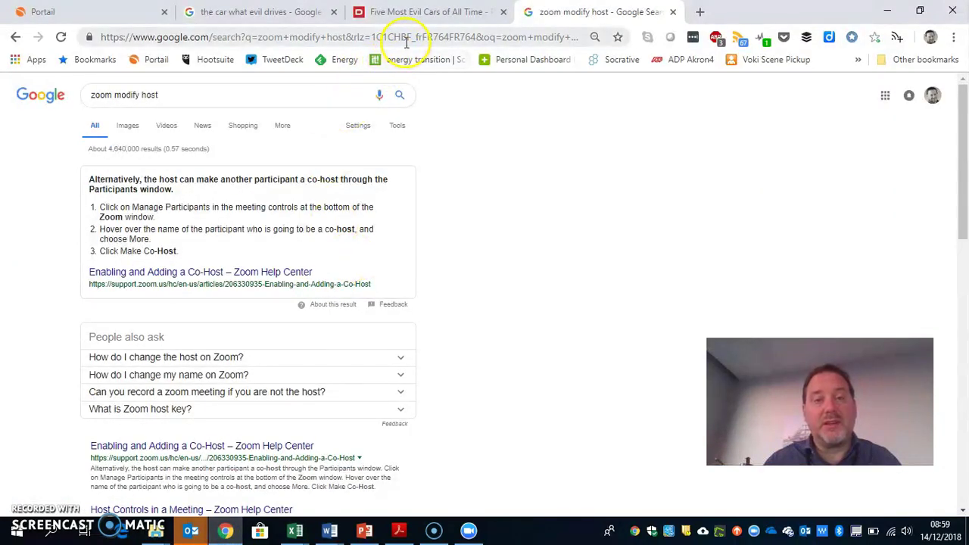
{"action": "left_click", "coordinate": [383, 37]}
{"action": "key", "text": "ctrl+v"}
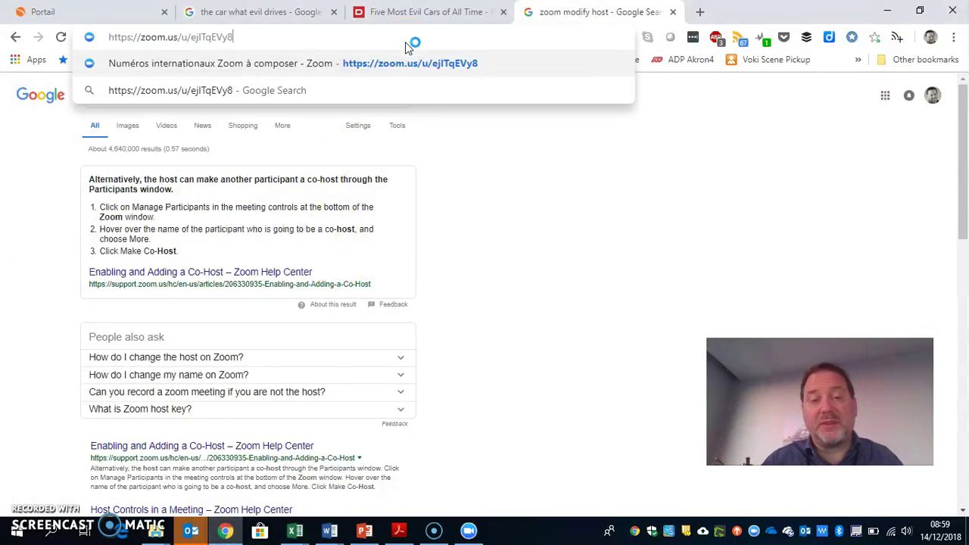
{"action": "key", "text": "Return"}
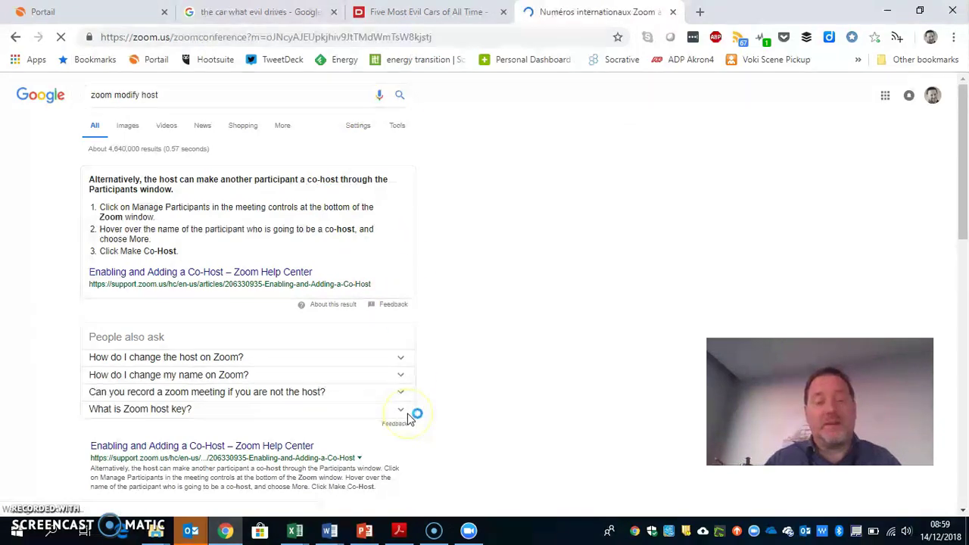
Step: Examine the list of Zoom's international dial-in numbers by country, from the end of the page back up to France
{"action": "scroll", "coordinate": [407, 419], "scroll_direction": "down", "scroll_amount": 10}
{"action": "scroll", "coordinate": [408, 419], "scroll_direction": "down", "scroll_amount": 20}
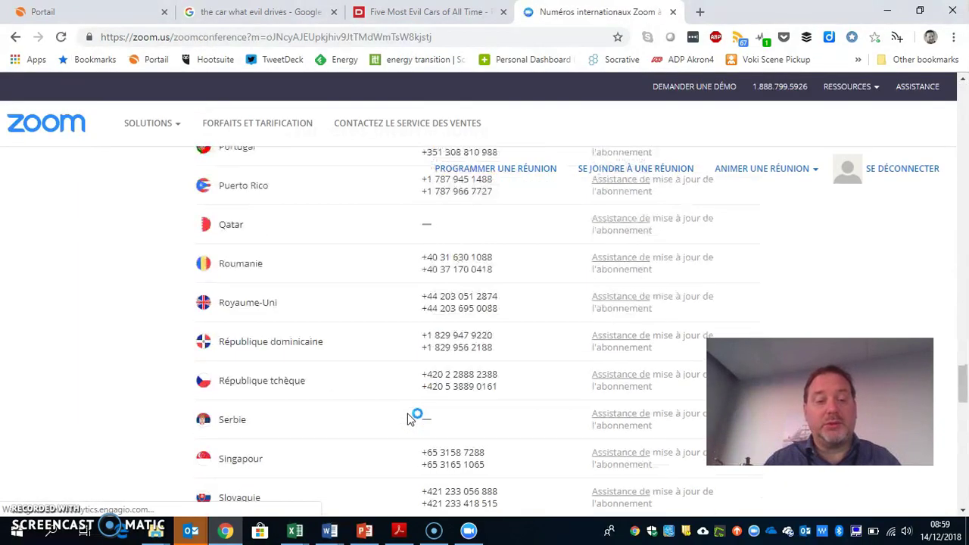
{"action": "scroll", "coordinate": [407, 419], "scroll_direction": "down", "scroll_amount": 3}
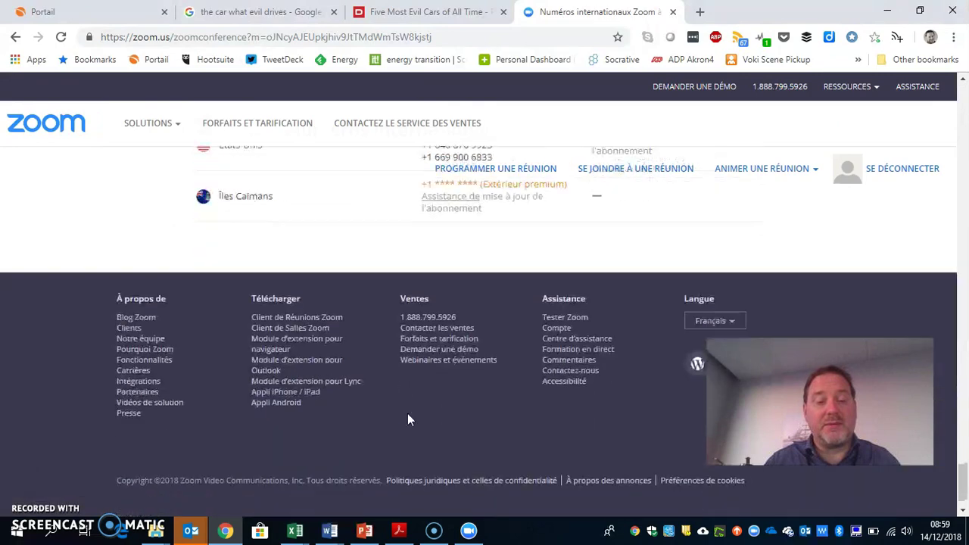
{"action": "scroll", "coordinate": [407, 419], "scroll_direction": "up", "scroll_amount": 5}
{"action": "scroll", "coordinate": [407, 419], "scroll_direction": "up", "scroll_amount": 20}
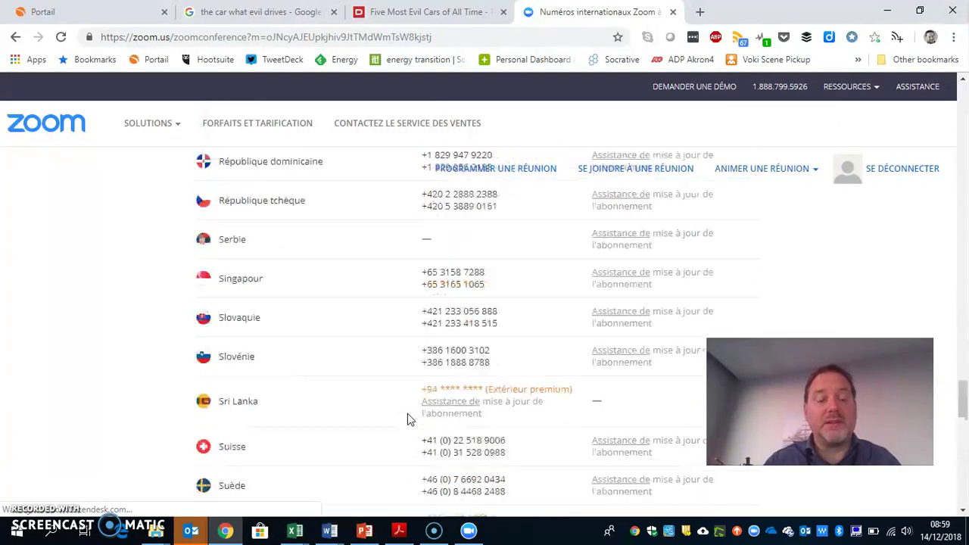
{"action": "scroll", "coordinate": [408, 419], "scroll_direction": "up", "scroll_amount": 11}
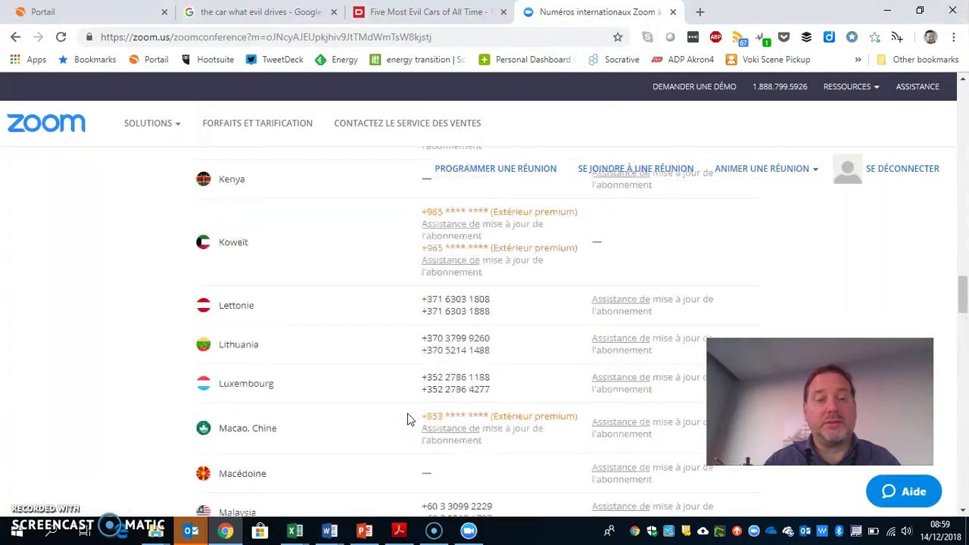
{"action": "scroll", "coordinate": [407, 419], "scroll_direction": "up", "scroll_amount": 4}
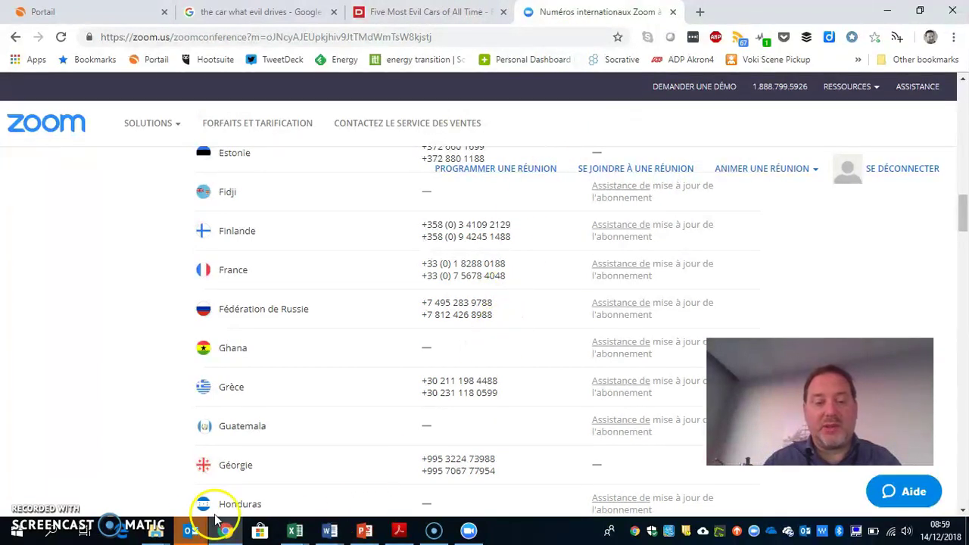
Step: Switch to Outlook to review the beginning of the "TEst meeting" invitation, and close it without saving the changes
{"action": "mouse_move", "coordinate": [191, 530]}
{"action": "left_click", "coordinate": [326, 473]}
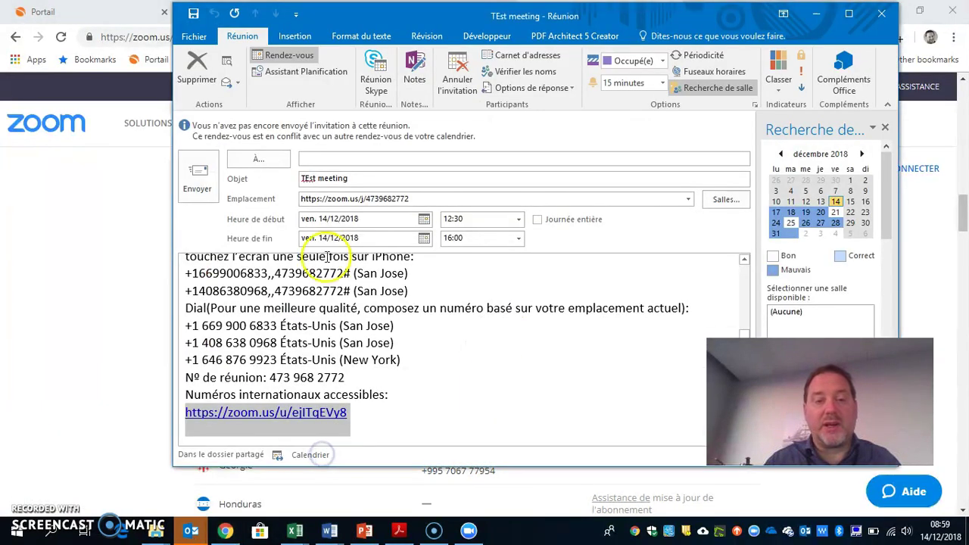
{"action": "left_click_drag", "start_coordinate": [746, 322], "coordinate": [746, 257]}
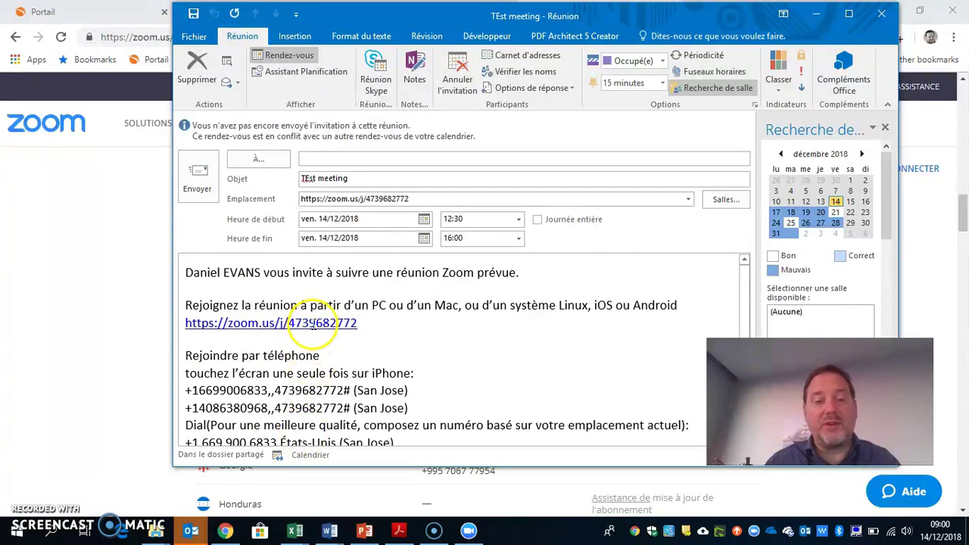
{"action": "left_click", "coordinate": [884, 17]}
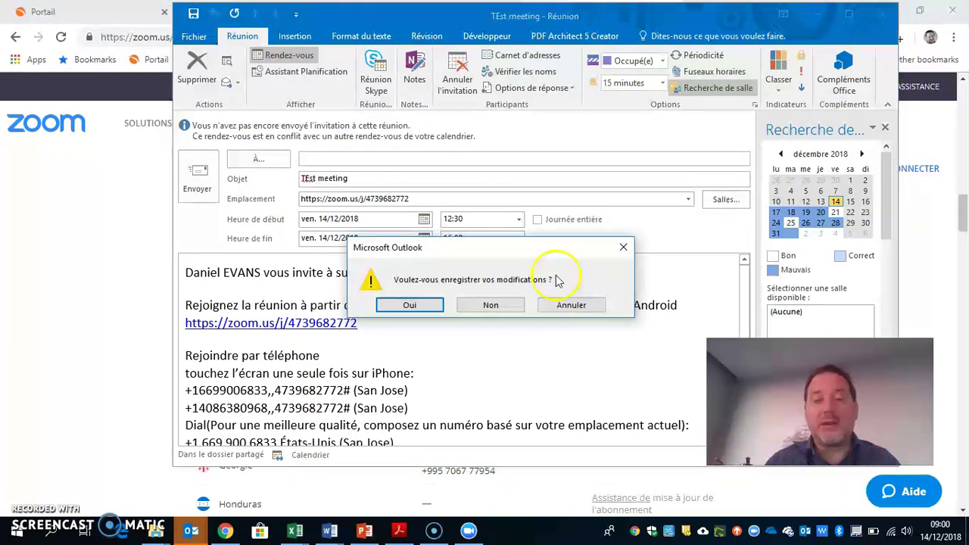
{"action": "left_click", "coordinate": [500, 307]}
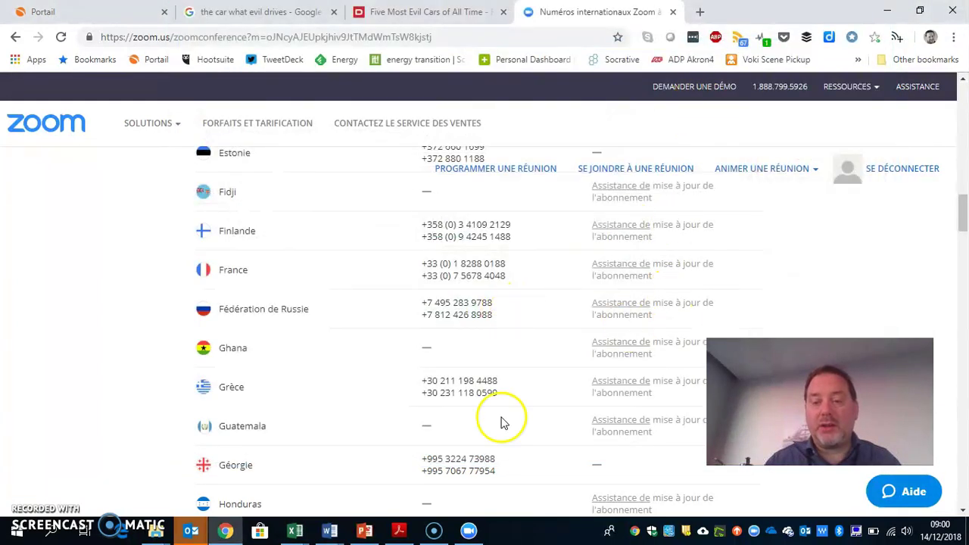
Step: Switch to the Zoom app, start the scheduled "TEst meeting" in a maximized window, and join it with computer audio
{"action": "left_click", "coordinate": [469, 530]}
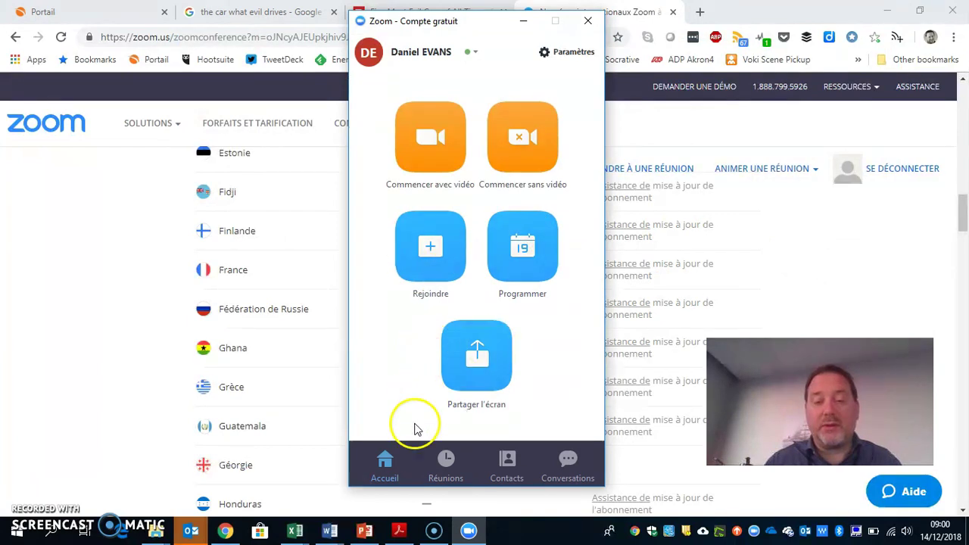
{"action": "left_click", "coordinate": [446, 466]}
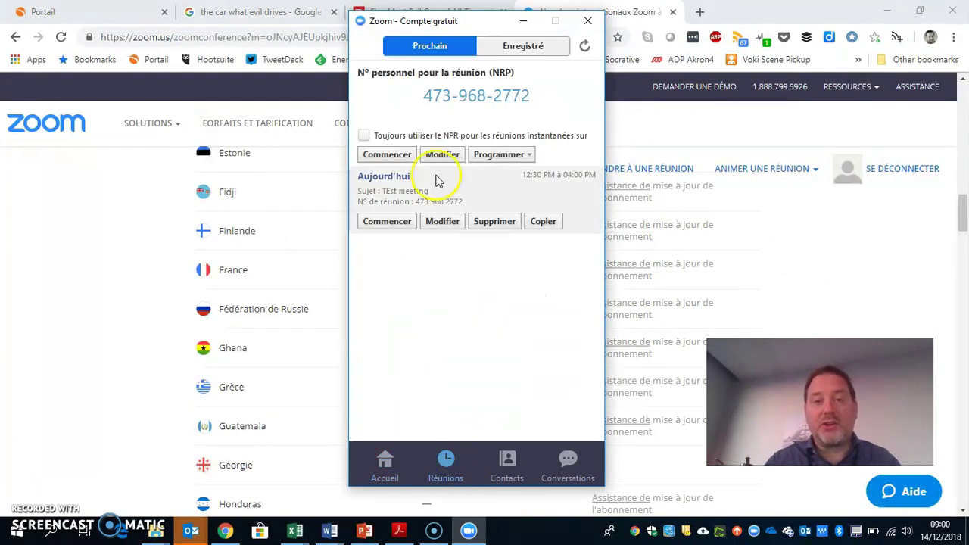
{"action": "left_click", "coordinate": [393, 224]}
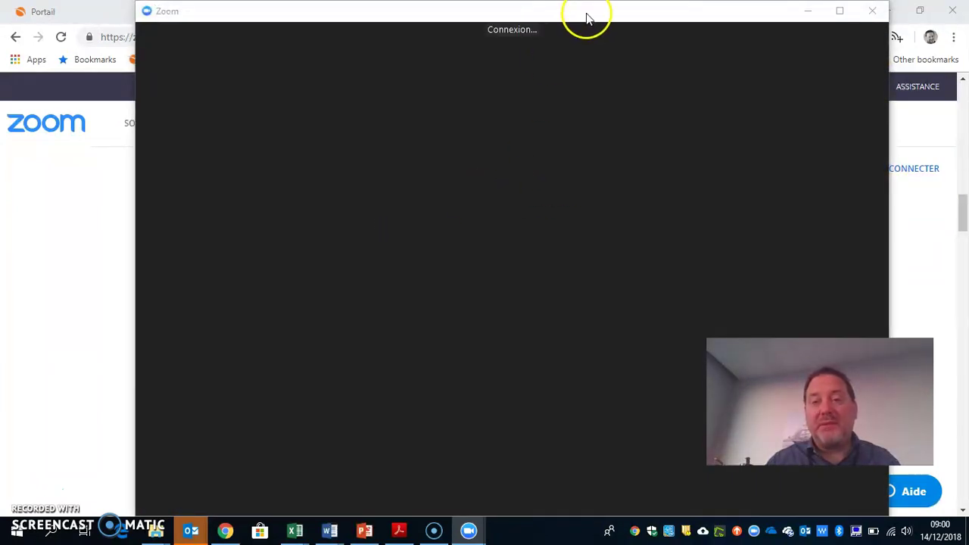
{"action": "left_click_drag", "start_coordinate": [588, 17], "coordinate": [513, 0]}
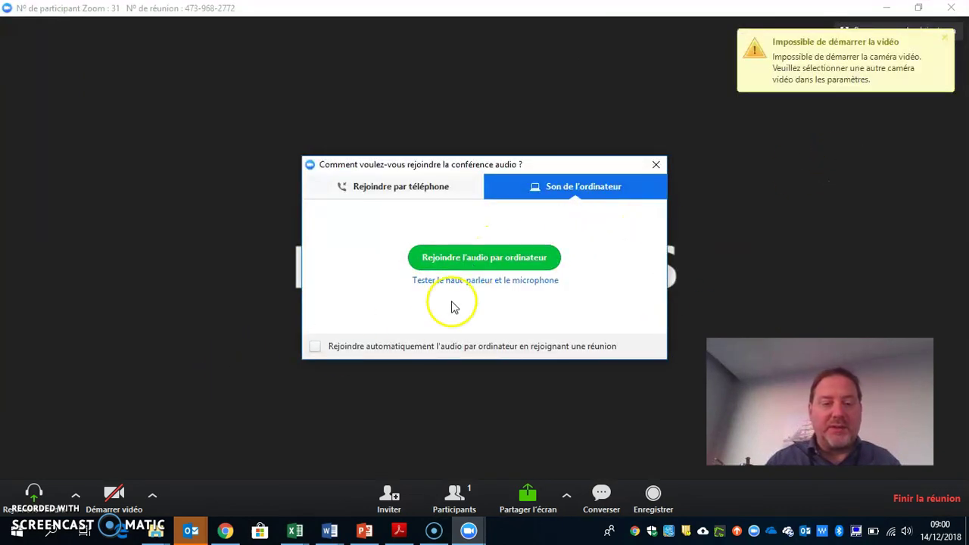
{"action": "left_click", "coordinate": [483, 259]}
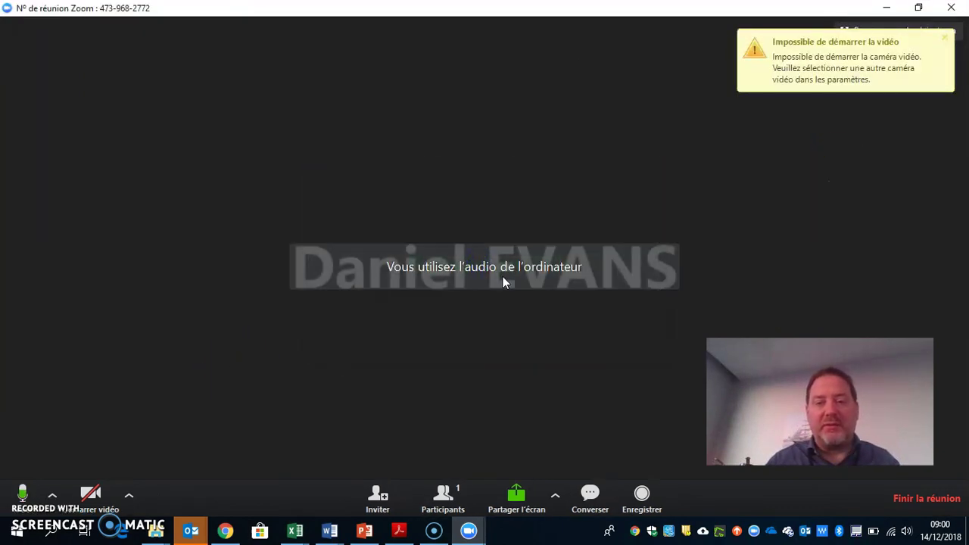
Step: Try to start the camera video in the meeting, and dismiss both video error notifications
{"action": "left_click", "coordinate": [91, 495]}
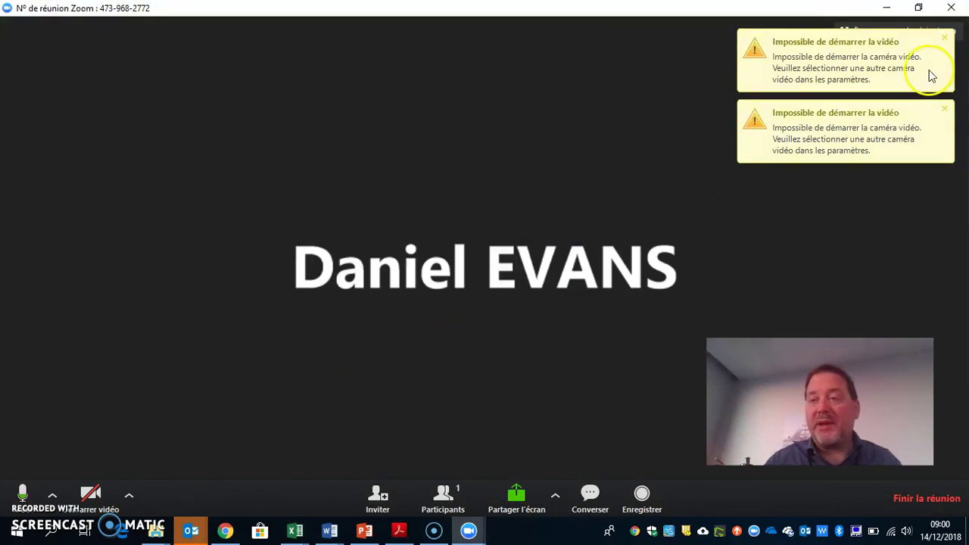
{"action": "left_click", "coordinate": [946, 38]}
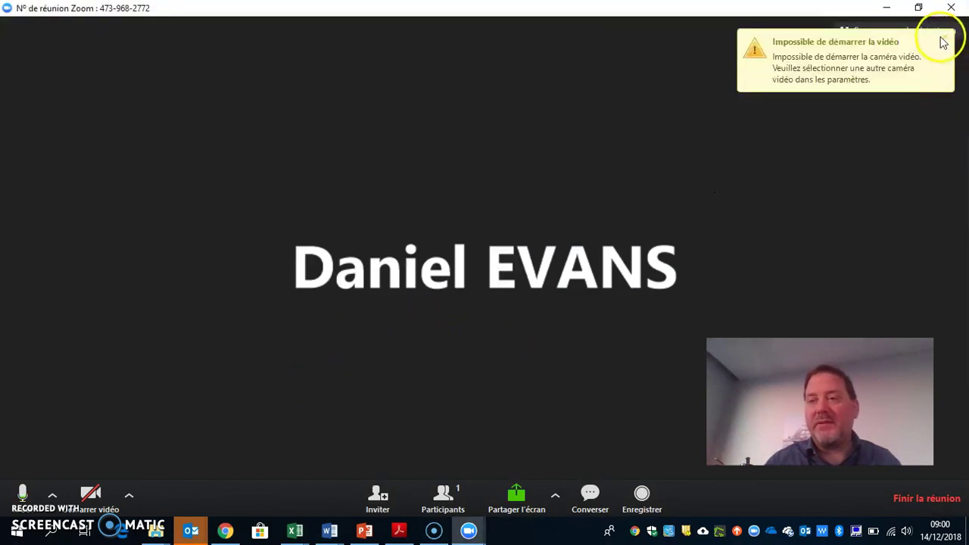
{"action": "left_click", "coordinate": [947, 40]}
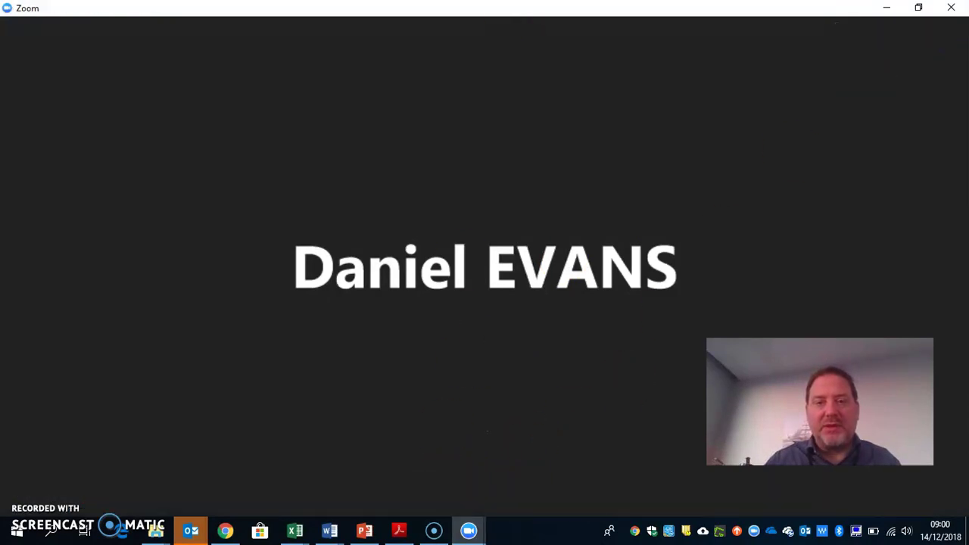
Step: Review the screen sharing options, enable sharing the computer's sound in the window selection, and close it without sharing
{"action": "mouse_move", "coordinate": [486, 24]}
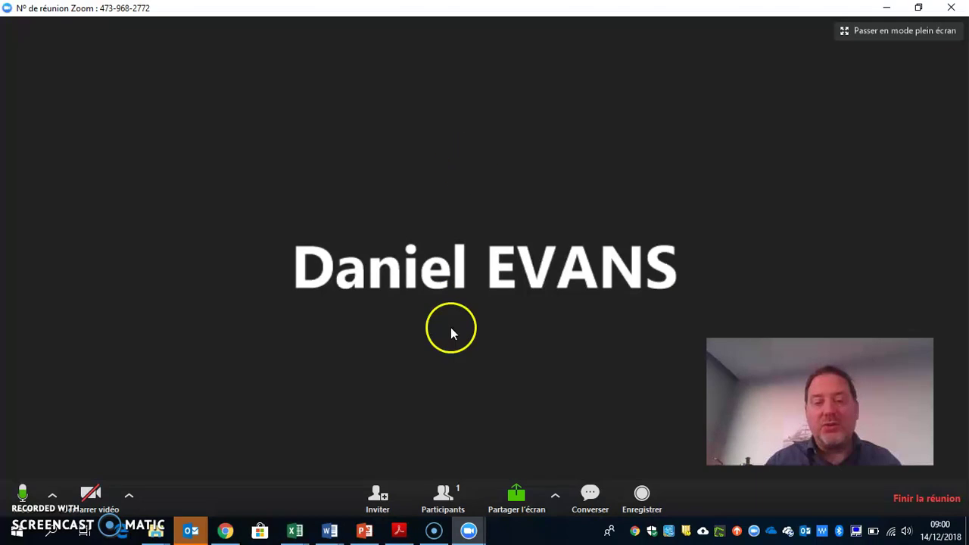
{"action": "left_click", "coordinate": [556, 498]}
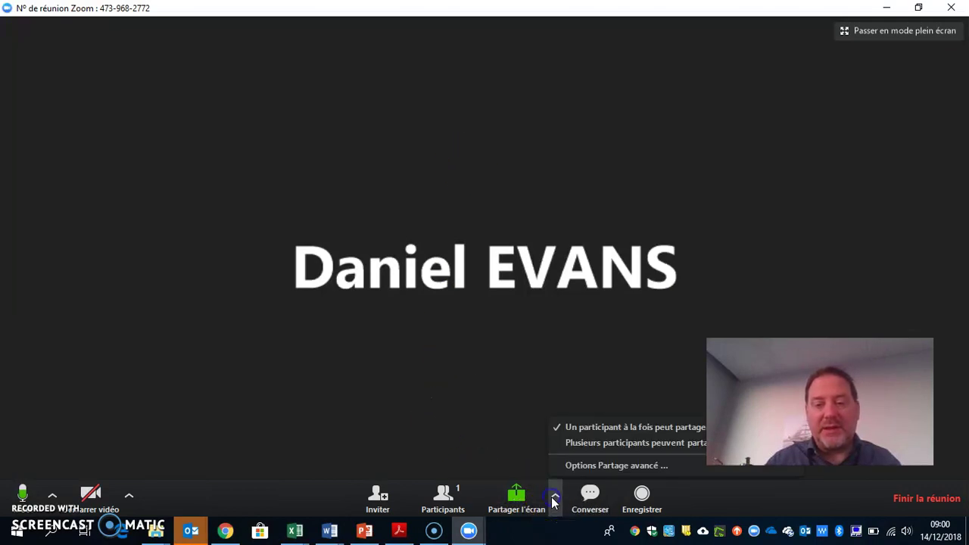
{"action": "left_click", "coordinate": [520, 489]}
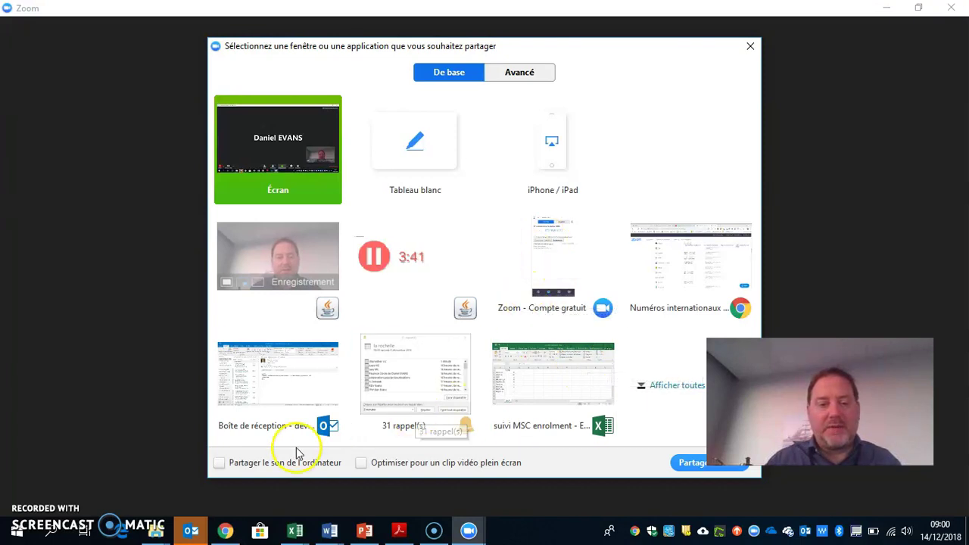
{"action": "left_click", "coordinate": [235, 468]}
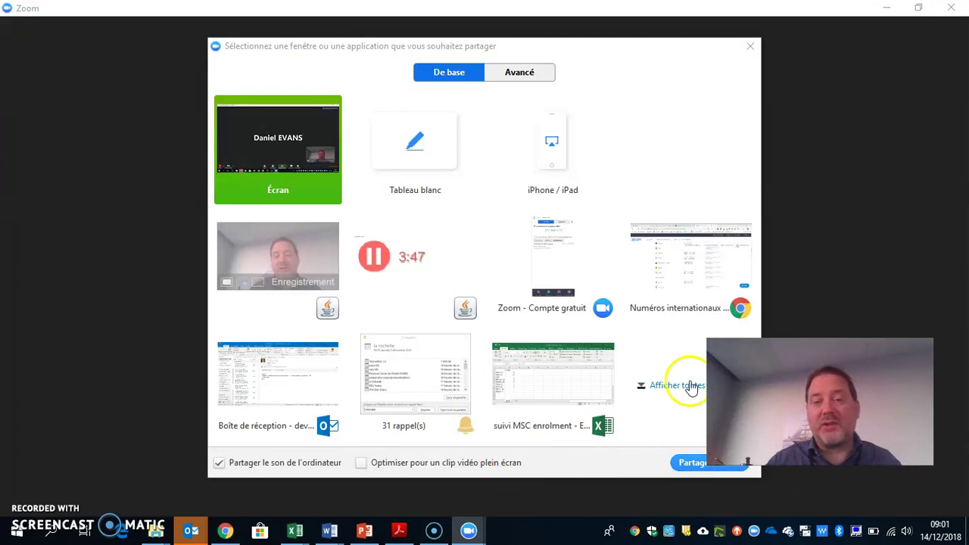
{"action": "left_click", "coordinate": [751, 46]}
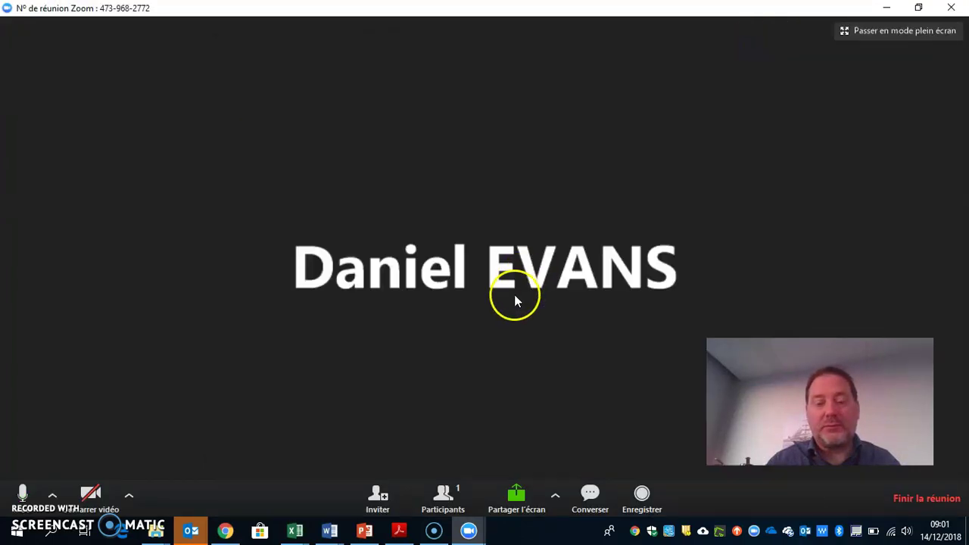
Step: View the options for inviting people to the running meeting by e-mail, and close the invitation window
{"action": "left_click", "coordinate": [377, 502]}
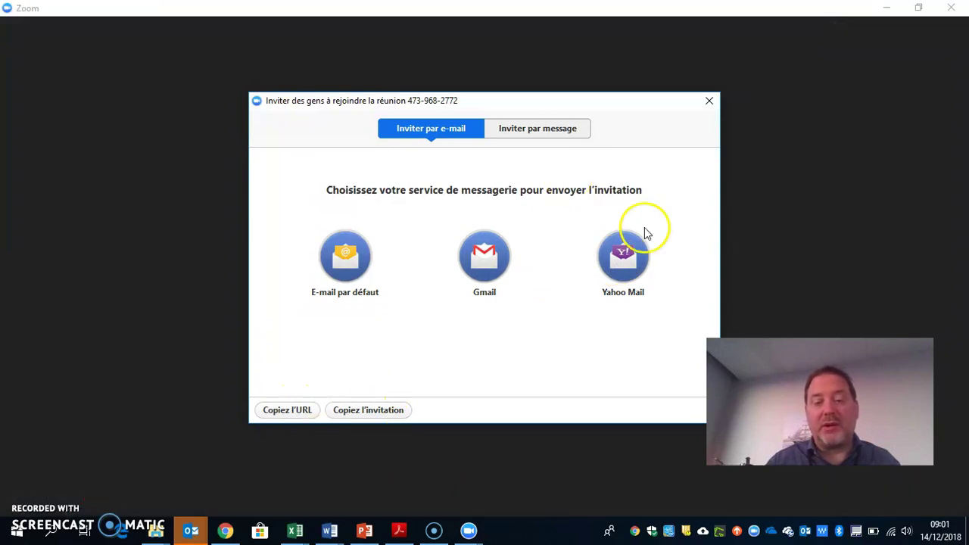
{"action": "left_click", "coordinate": [709, 101]}
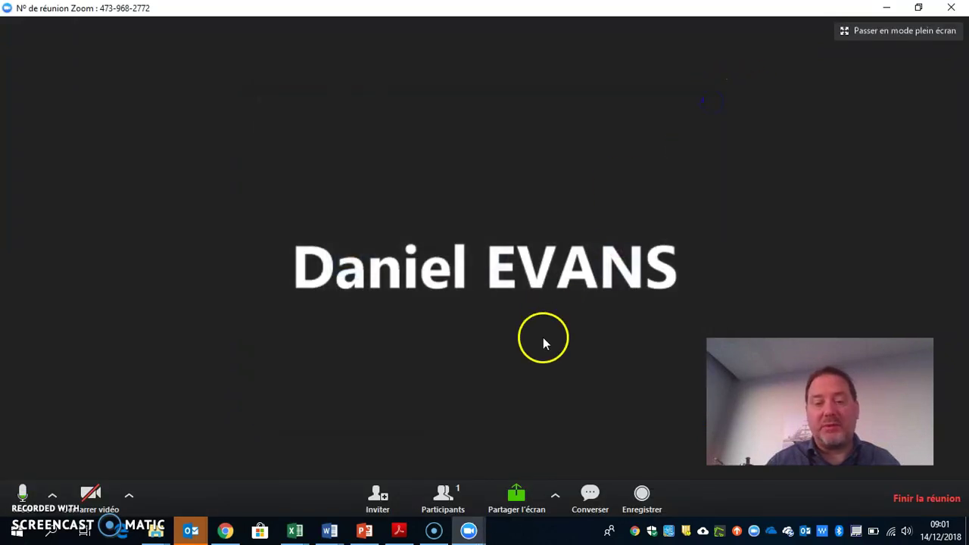
Step: Show the meeting's participants list and the group chat beside the video area
{"action": "left_click", "coordinate": [448, 497]}
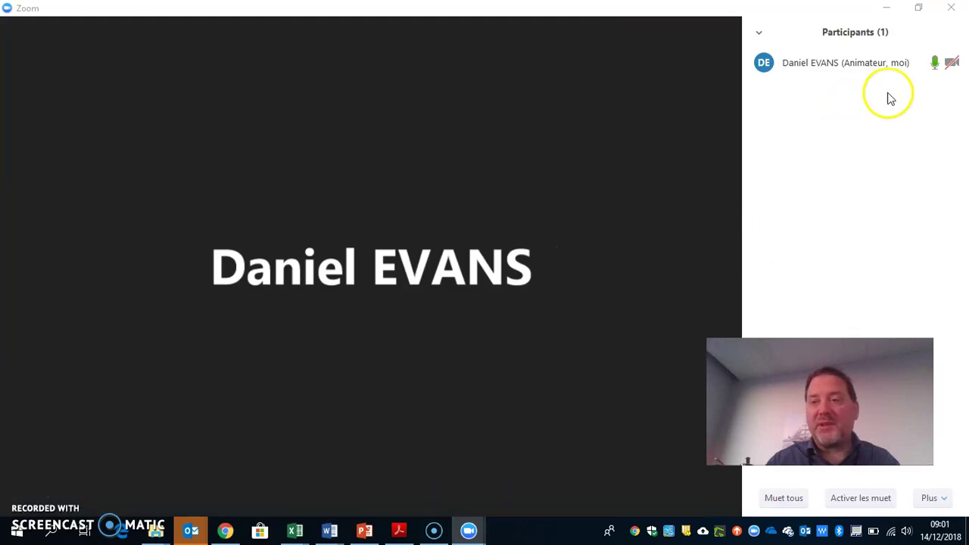
{"action": "mouse_move", "coordinate": [953, 64]}
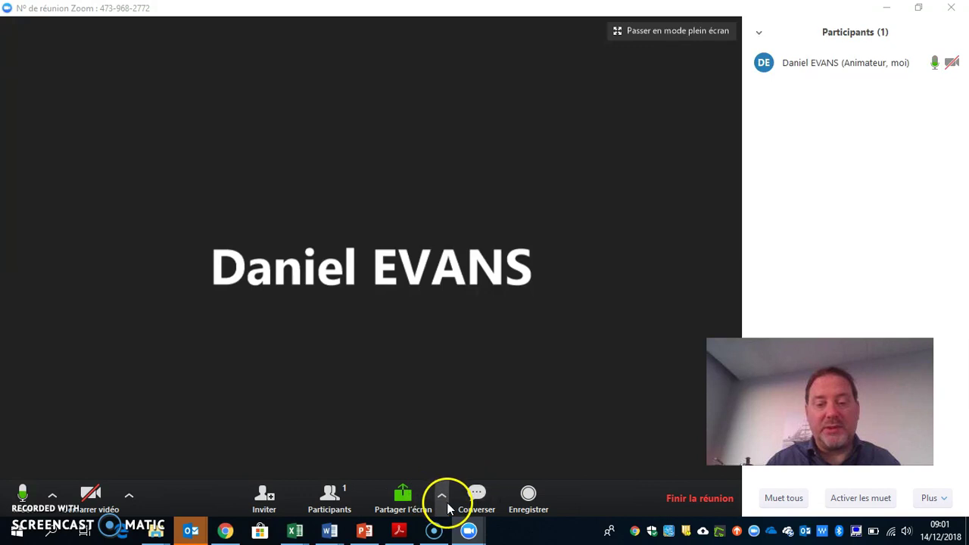
{"action": "left_click", "coordinate": [478, 494]}
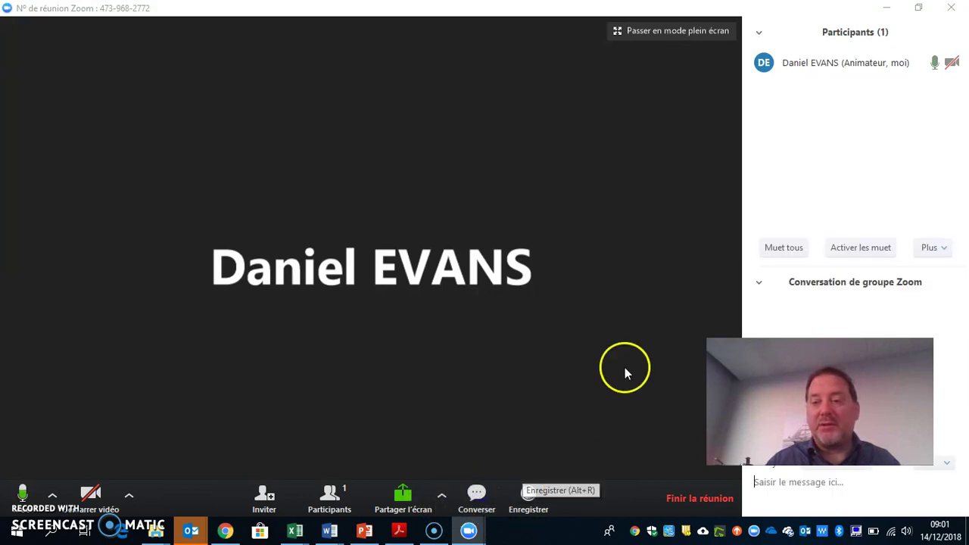